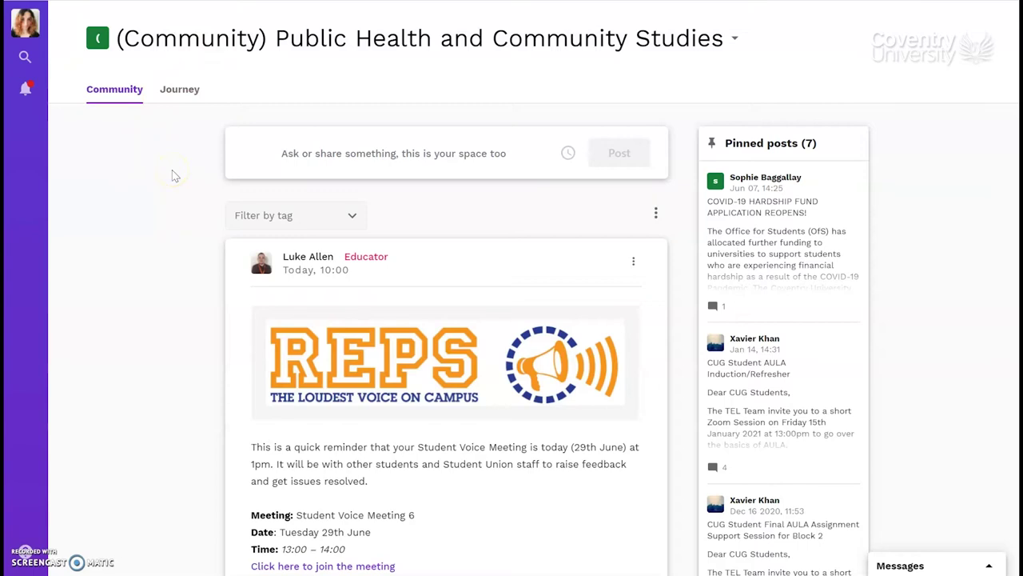
pyautogui.scroll(-3, 172, 170)
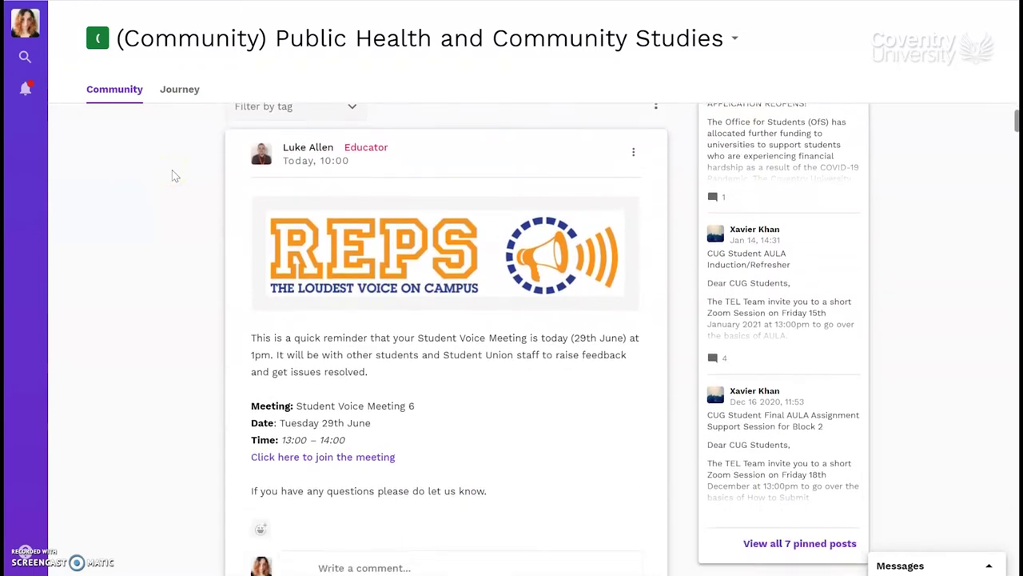
pyautogui.scroll(-3, 175, 176)
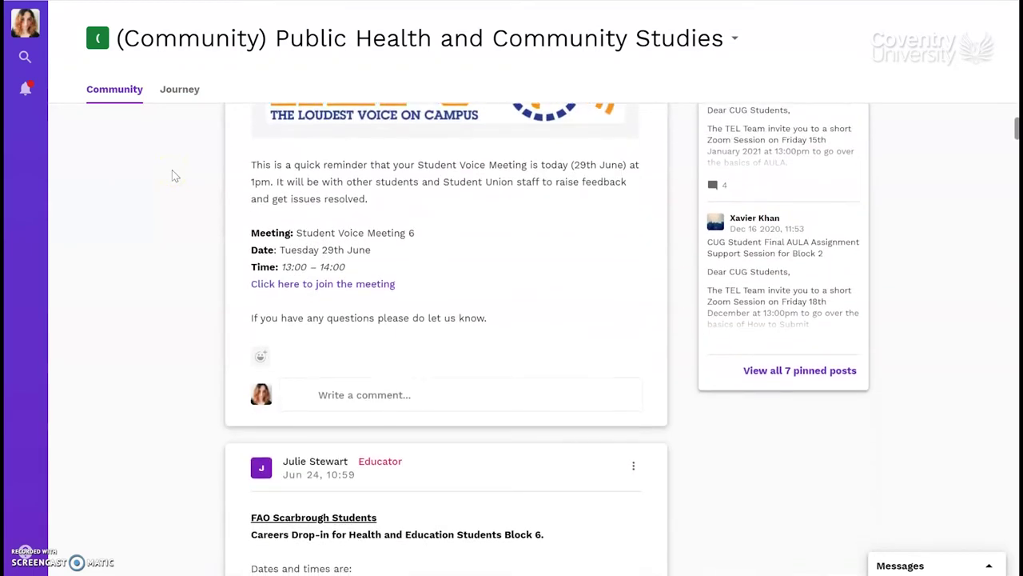
pyautogui.scroll(-2, 175, 176)
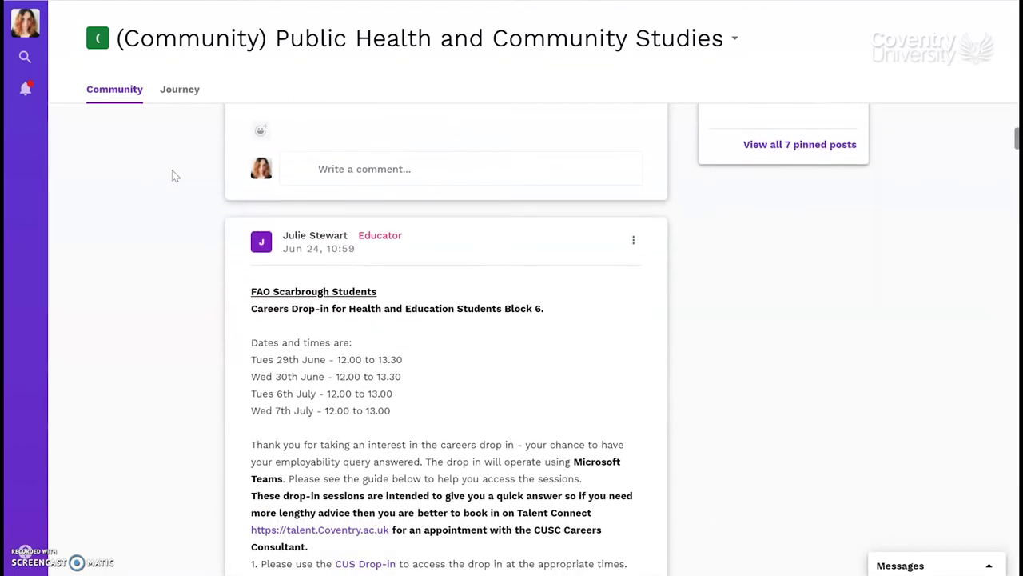
pyautogui.scroll(-5, 175, 176)
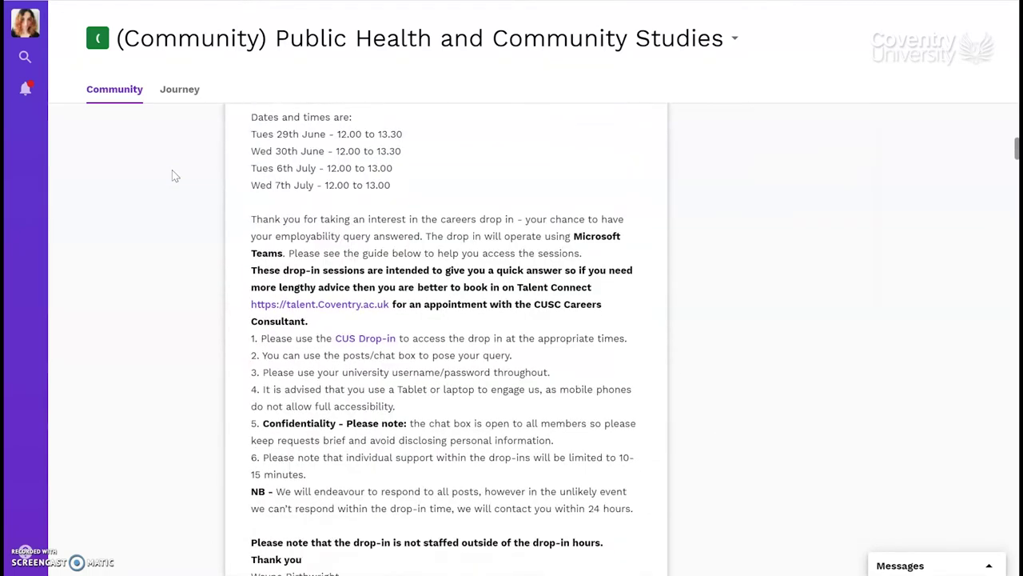
pyautogui.scroll(-6, 175, 176)
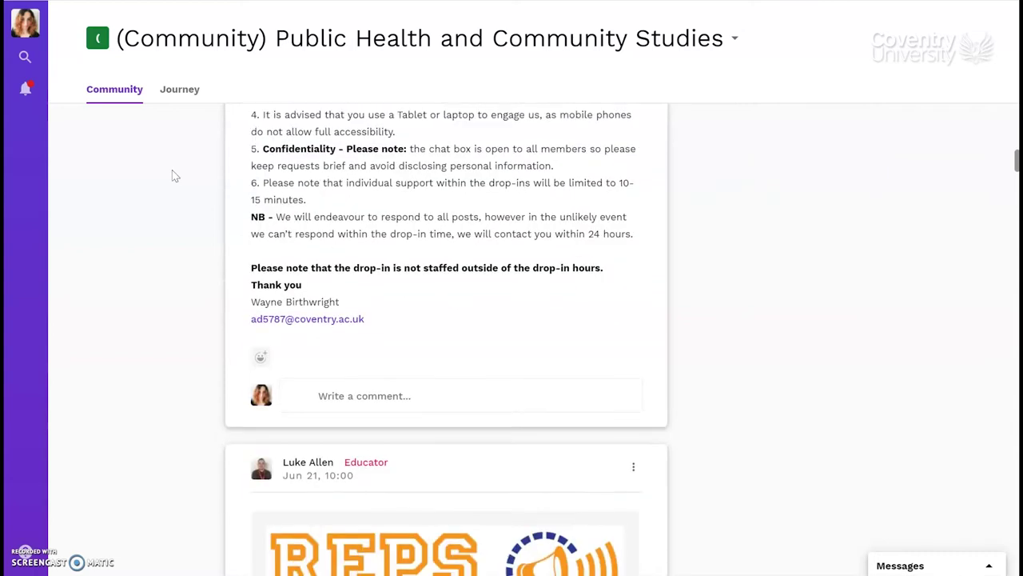
pyautogui.scroll(-4, 172, 171)
pyautogui.scroll(6, 172, 171)
pyautogui.scroll(10, 176, 176)
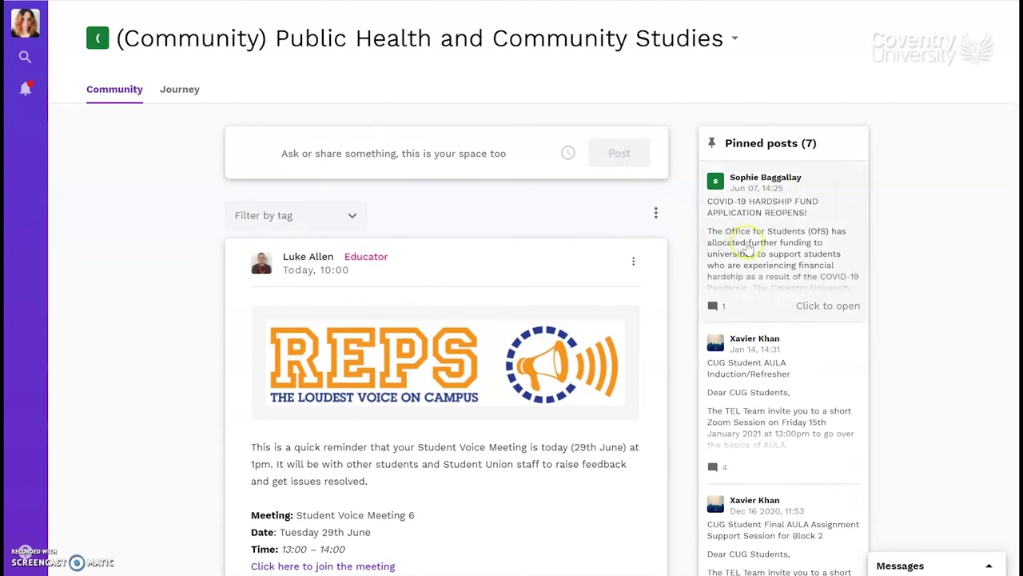
pyautogui.moveTo(568, 302)
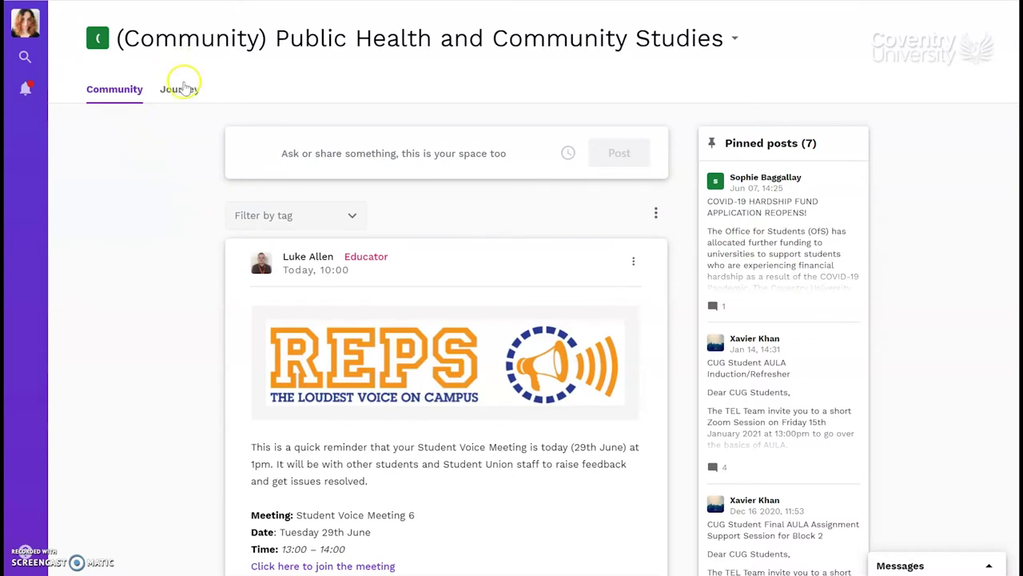
# Step: Open the space's Journey materials, expand the Information folder, and view the Welcome page's course team PDFs
pyautogui.click(180, 90)
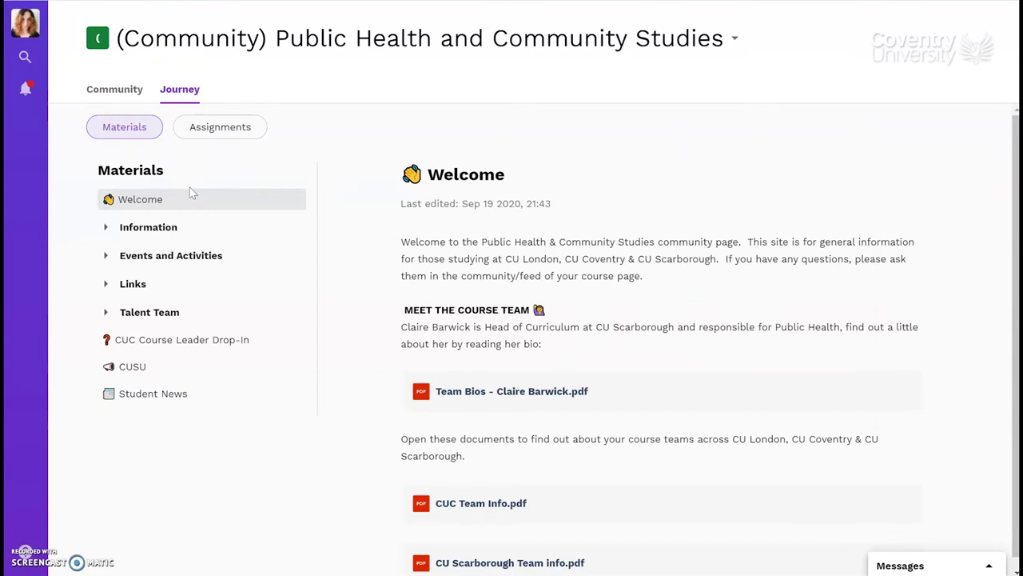
pyautogui.click(244, 174)
pyautogui.click(152, 227)
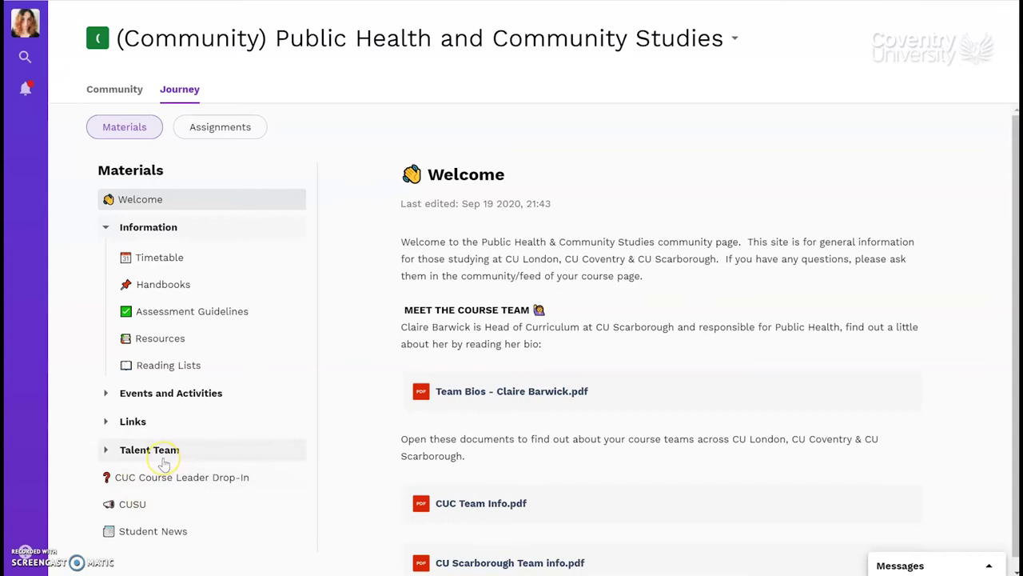
pyautogui.click(138, 503)
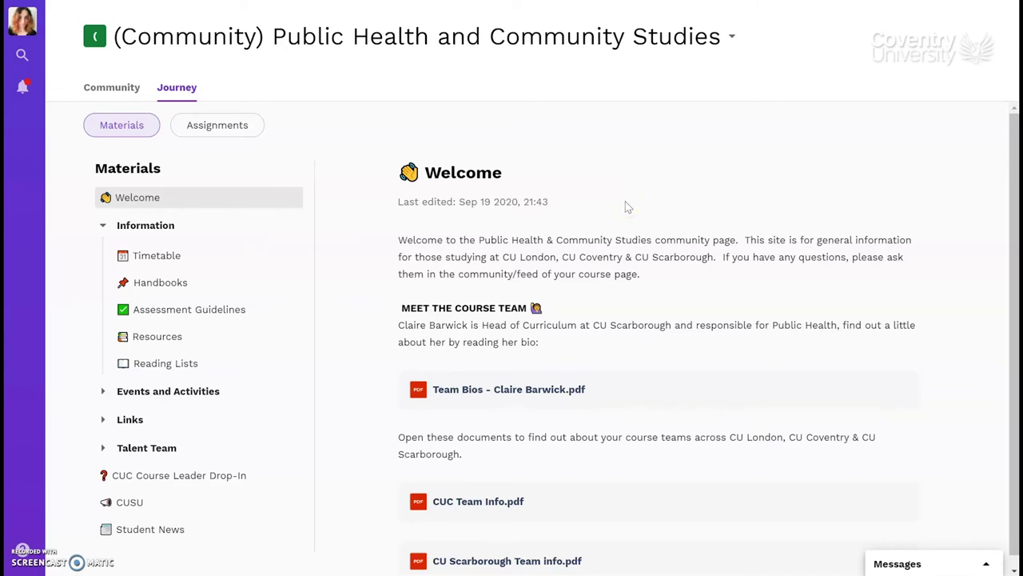
# Step: Switch to the 130HSC - Contemporary Public Health - 2021JANFEB space and scroll through its four pinned posts
pyautogui.click(565, 41)
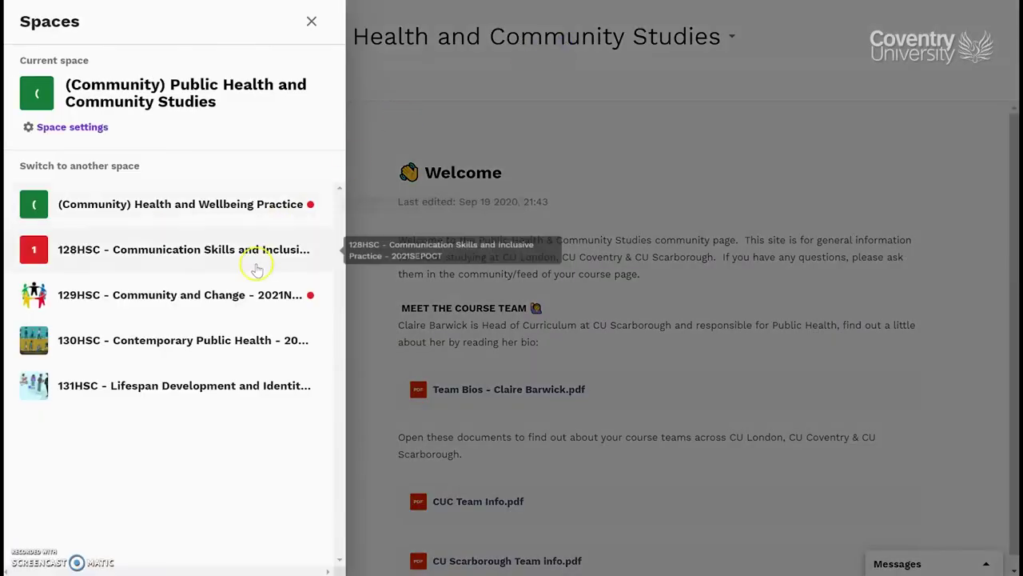
pyautogui.click(255, 356)
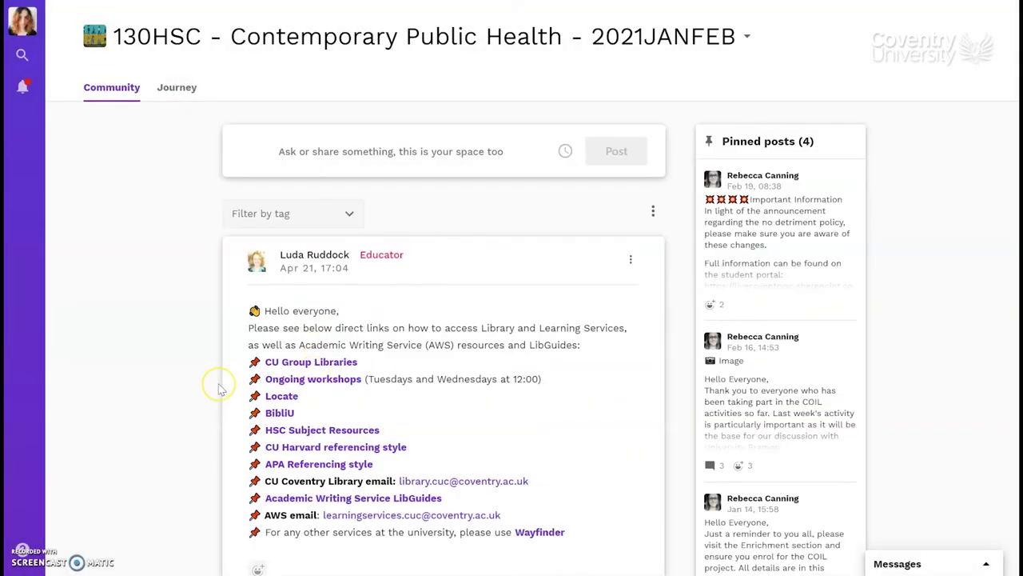
pyautogui.scroll(-1, 218, 387)
pyautogui.scroll(-2, 220, 390)
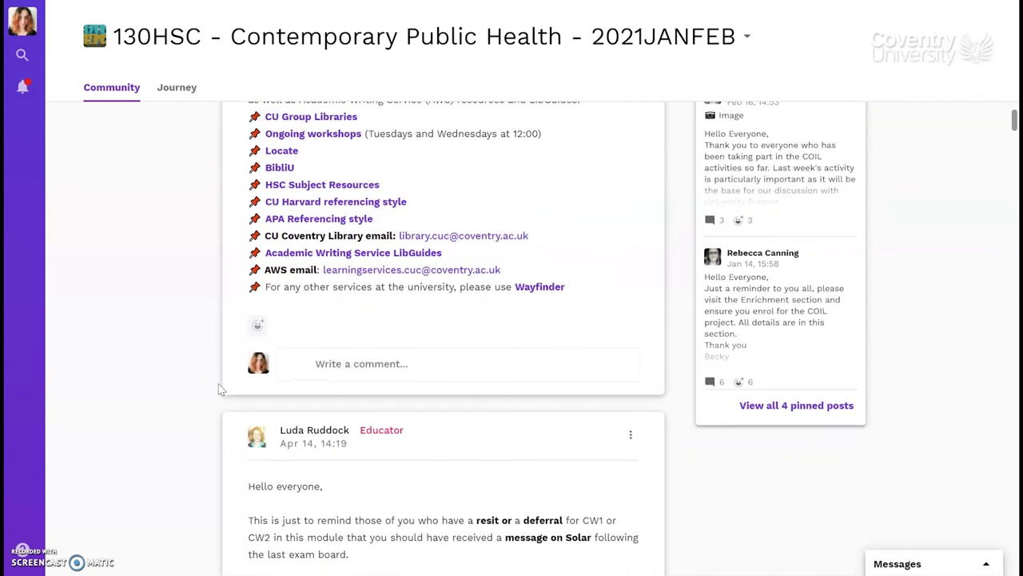
pyautogui.scroll(2, 221, 389)
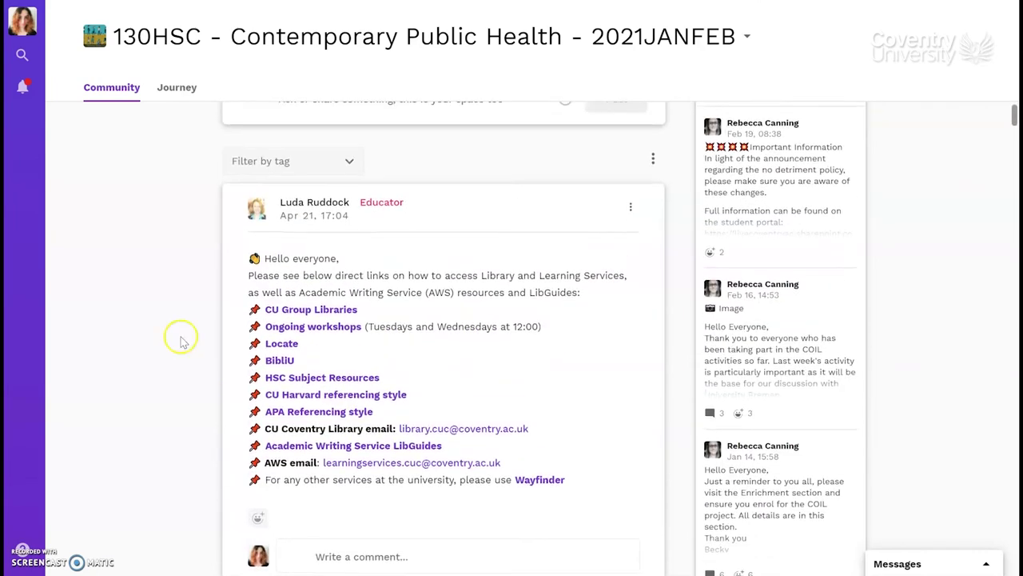
# Step: Open the 130HSC Assessment 1 page with its CW1 brief and podcast link, then collapse and re-expand Week 1
pyautogui.click(177, 88)
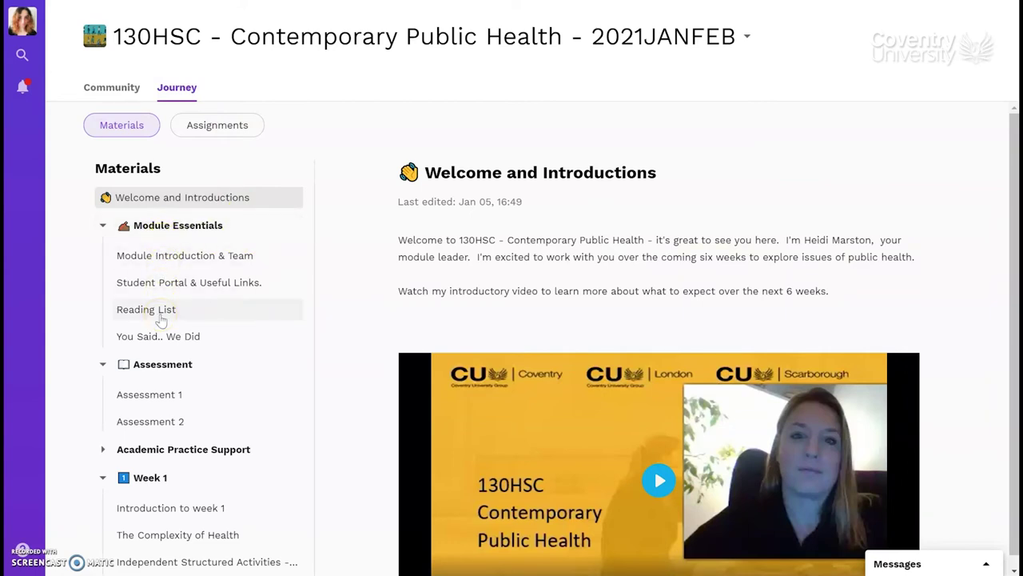
pyautogui.click(156, 395)
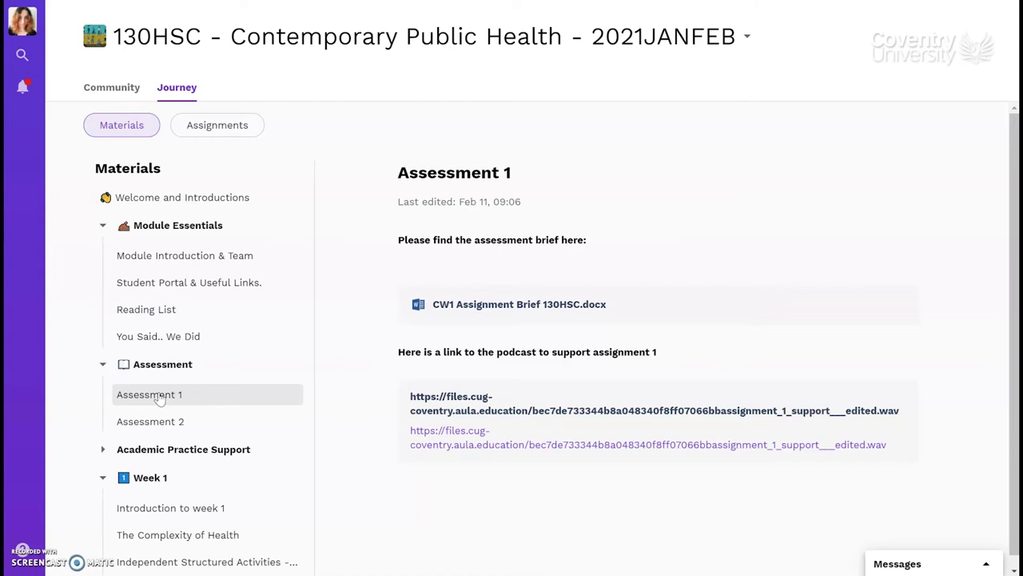
pyautogui.scroll(-3, 201, 436)
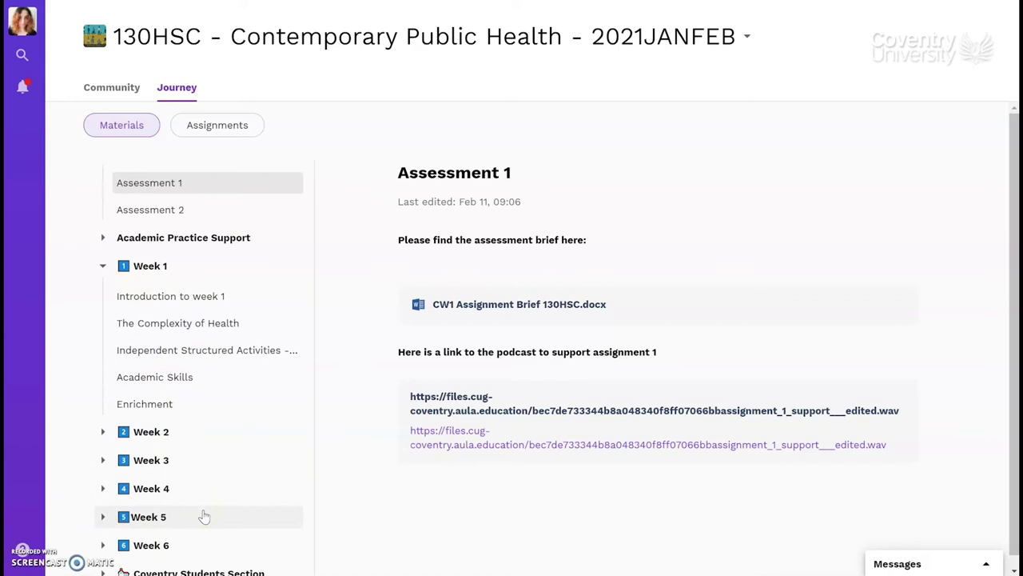
pyautogui.click(151, 267)
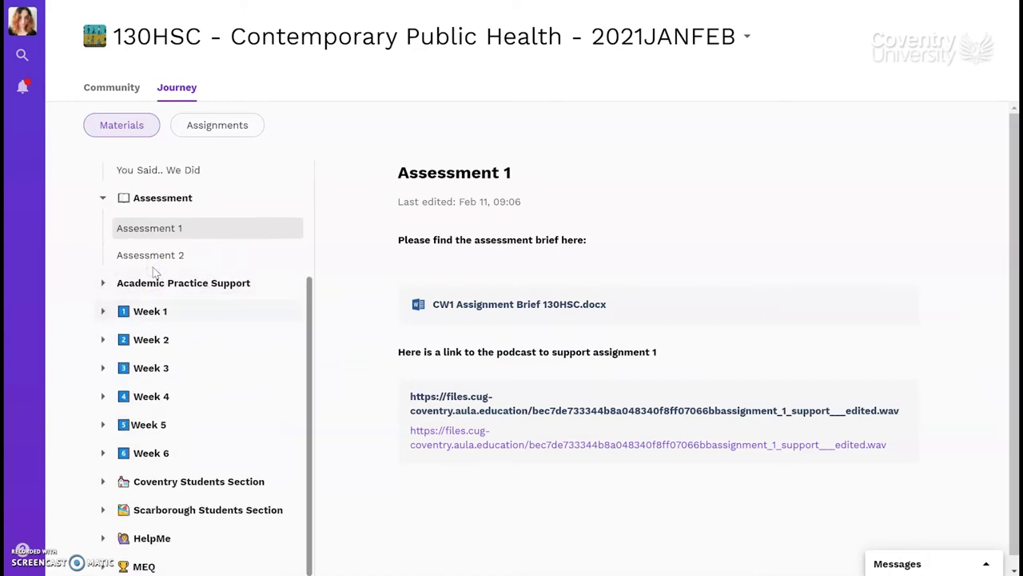
pyautogui.click(150, 312)
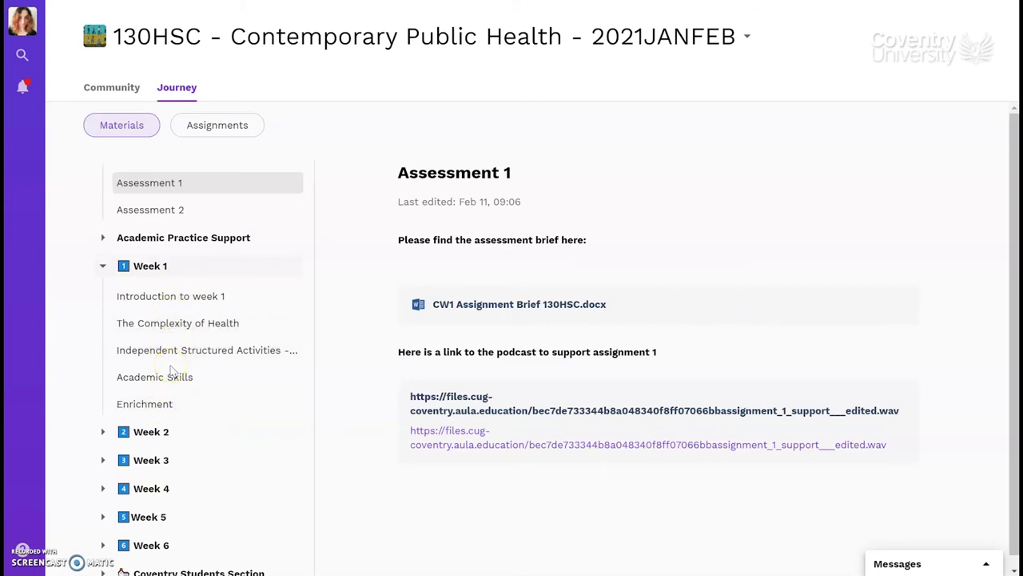
# Step: Review the 130HSC assignments list, then return to the Community feed topped by the library-links post
pyautogui.click(245, 128)
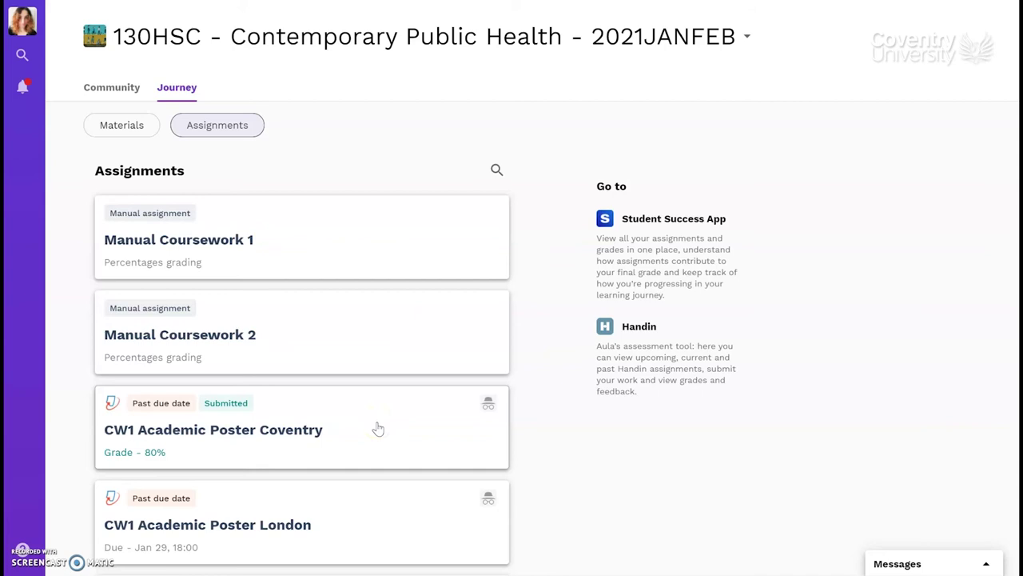
pyautogui.click(285, 446)
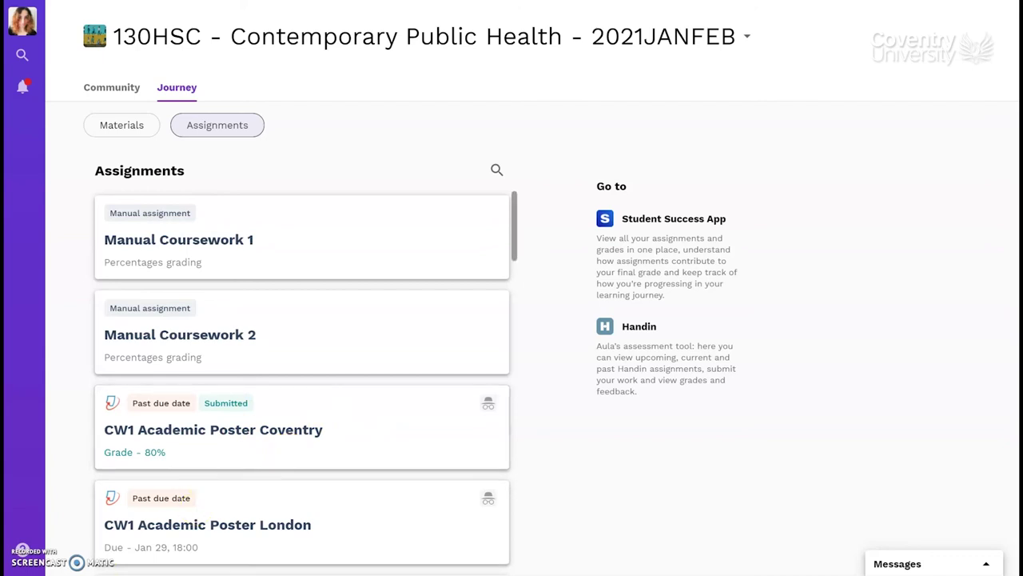
pyautogui.click(927, 515)
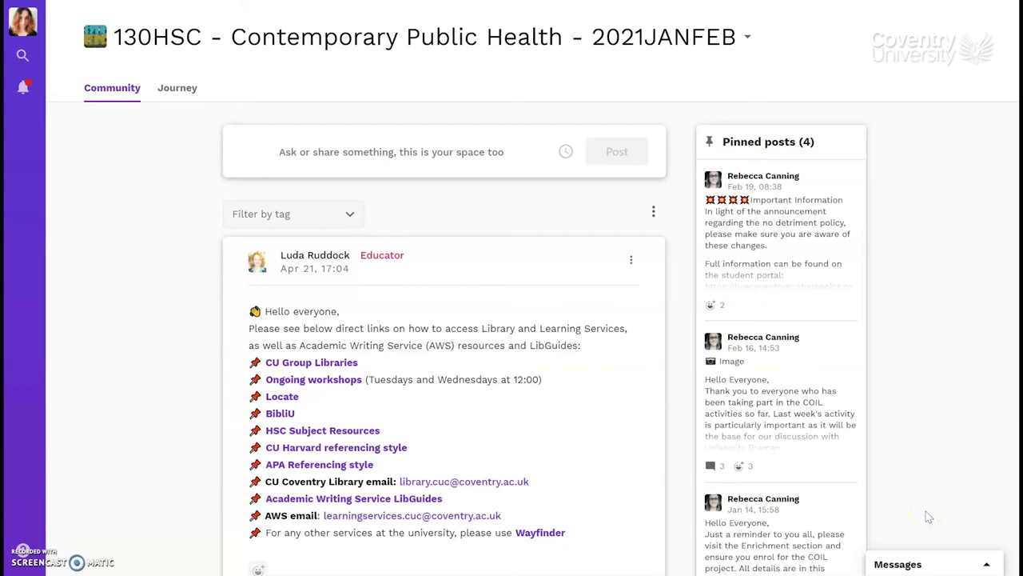
# Step: Bring up the messages list and begin a new conversation in the Create a conversation dialog
pyautogui.click(949, 569)
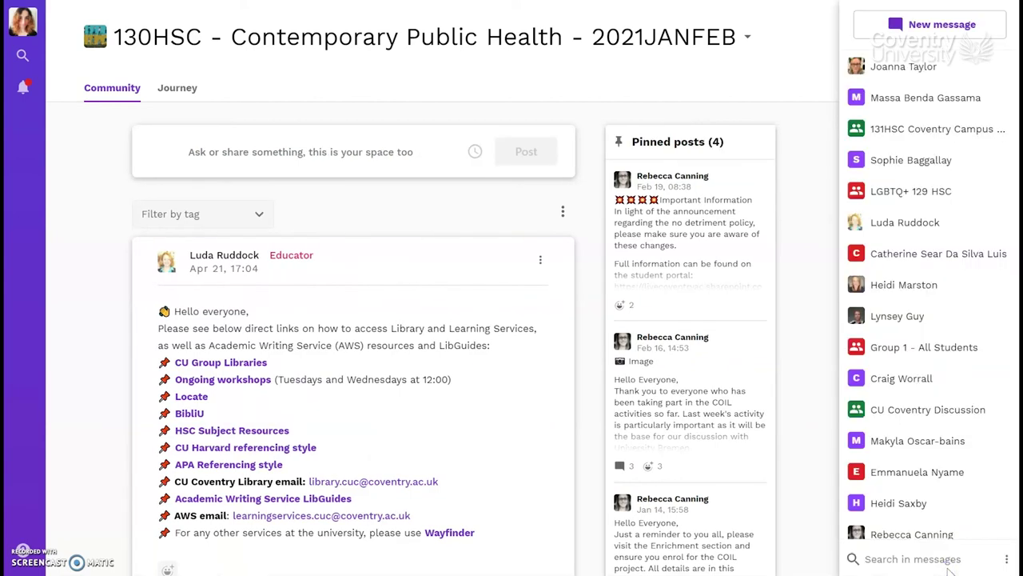
pyautogui.click(934, 275)
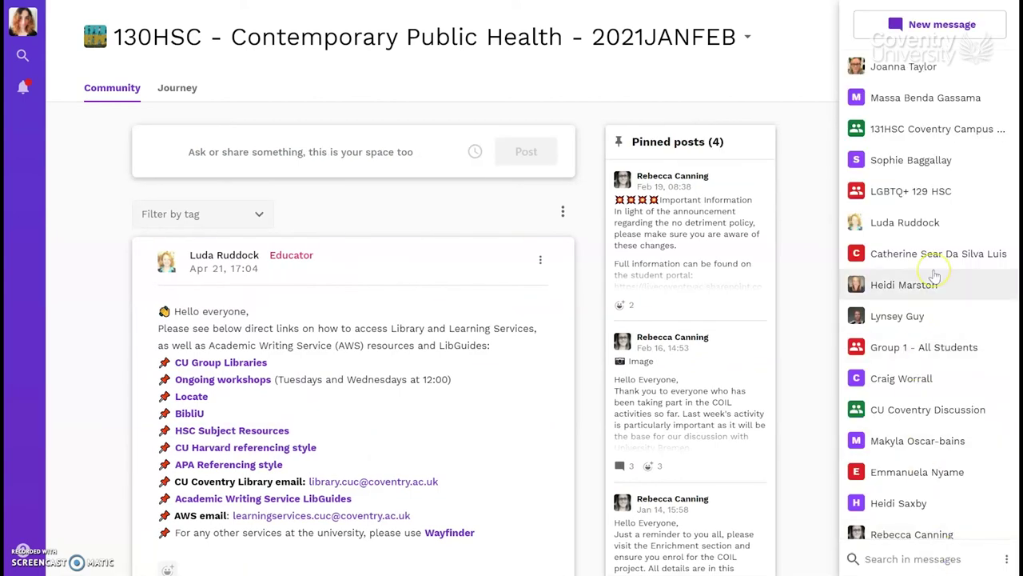
pyautogui.click(942, 30)
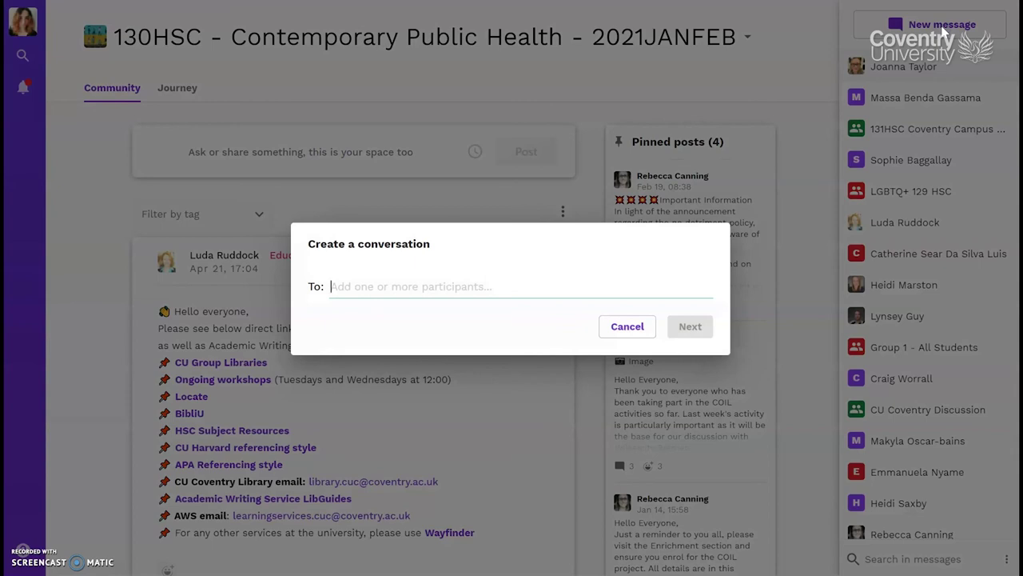
# Step: Add an educator and a second person as recipients by name search, then cancel the conversation
pyautogui.write('luda')
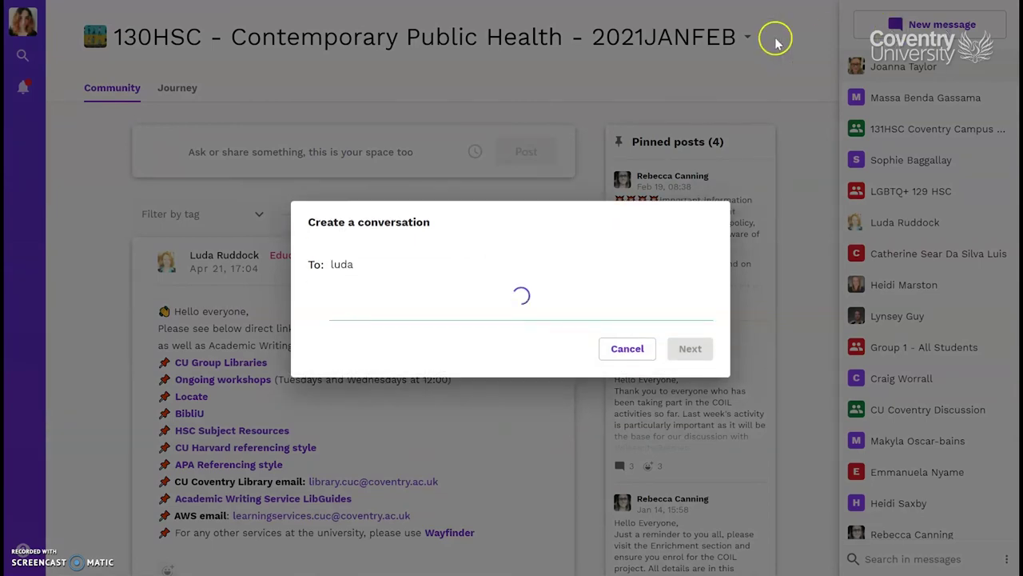
pyautogui.click(398, 309)
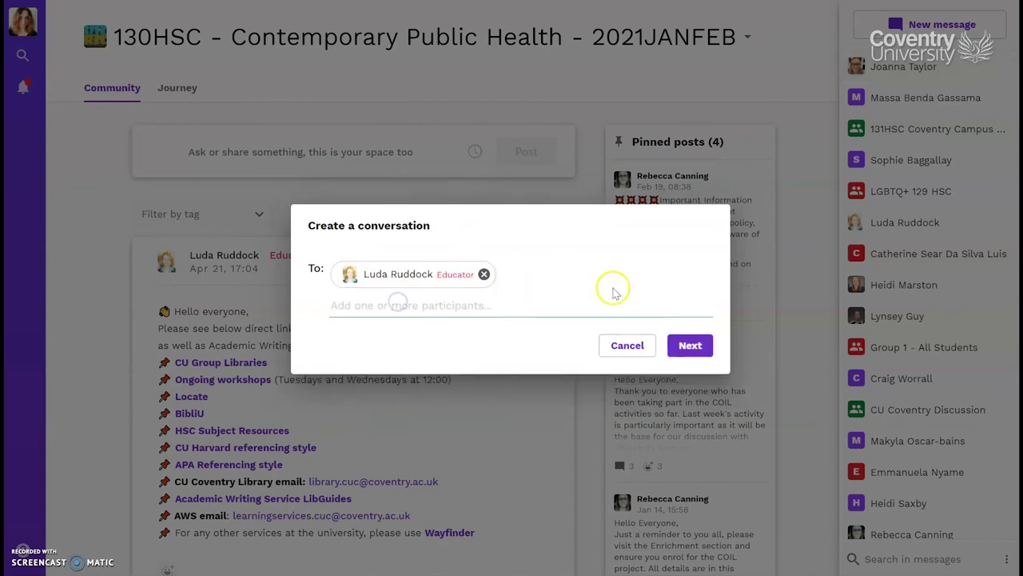
pyautogui.write('joanna')
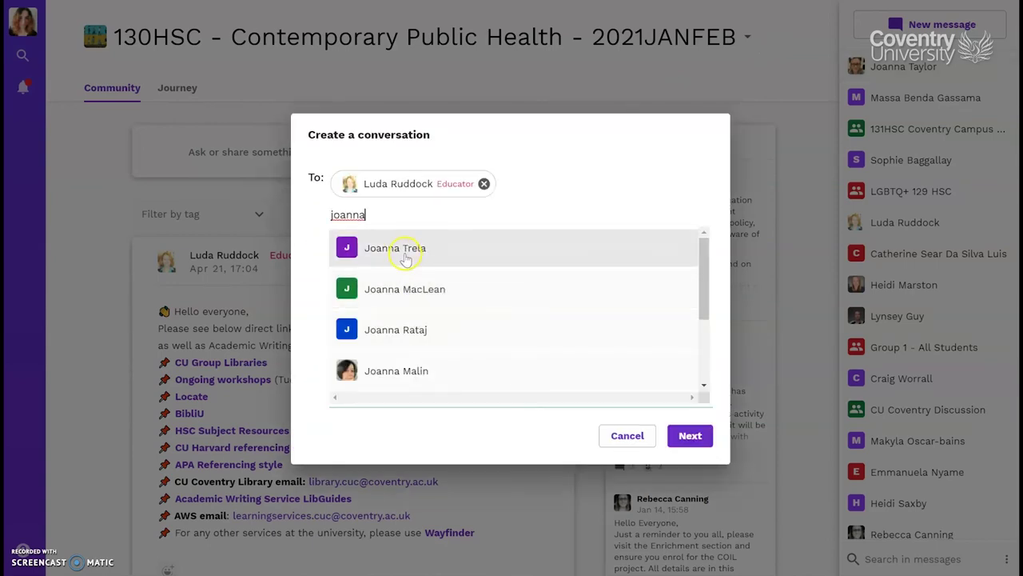
pyautogui.click(435, 252)
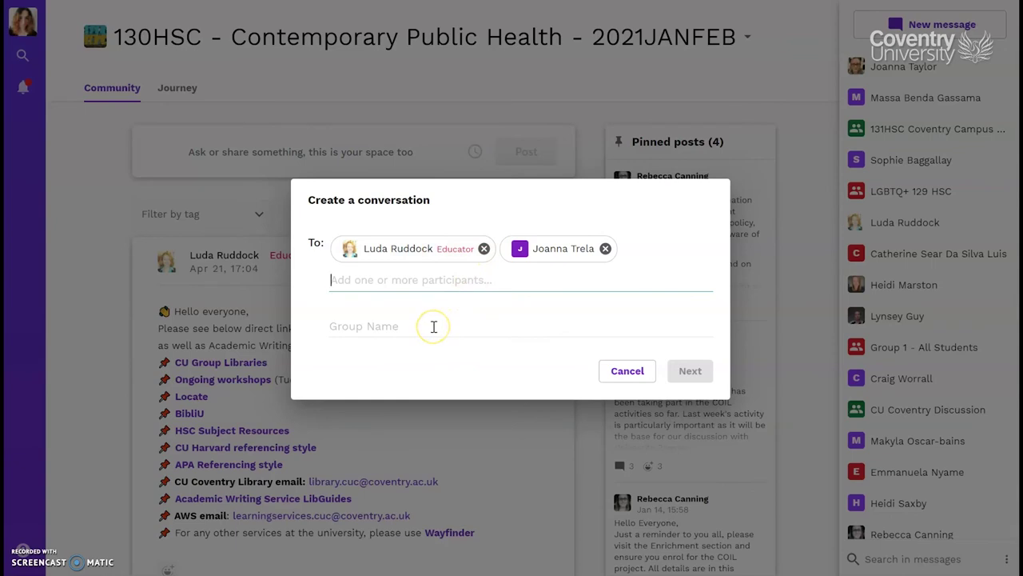
pyautogui.click(622, 373)
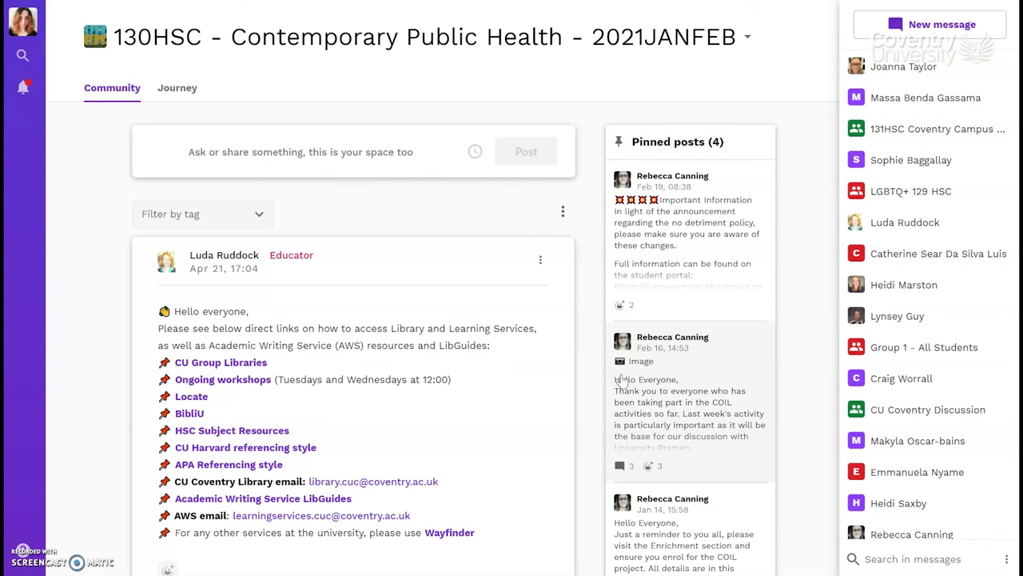
pyautogui.click(28, 32)
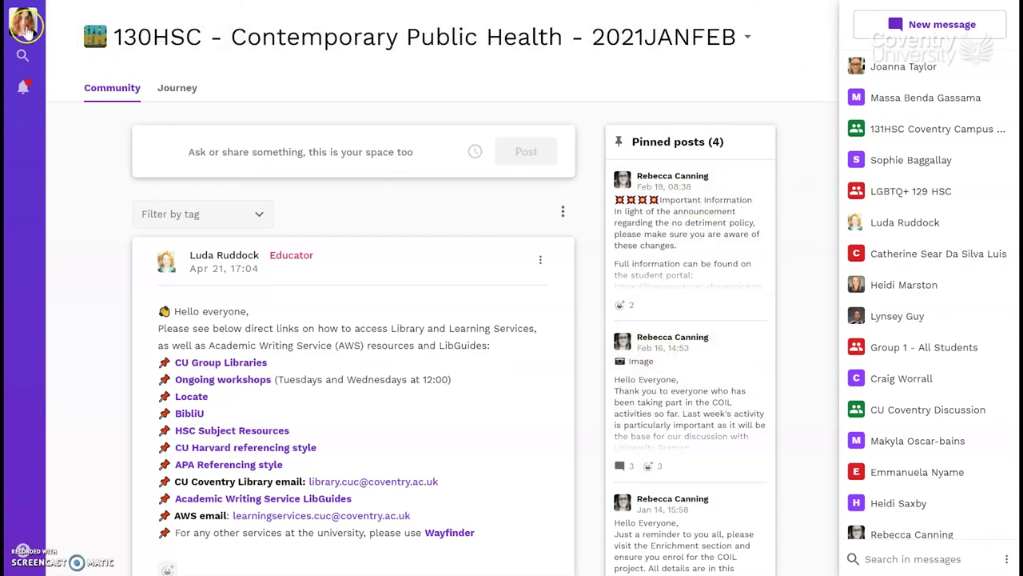
pyautogui.click(14, 23)
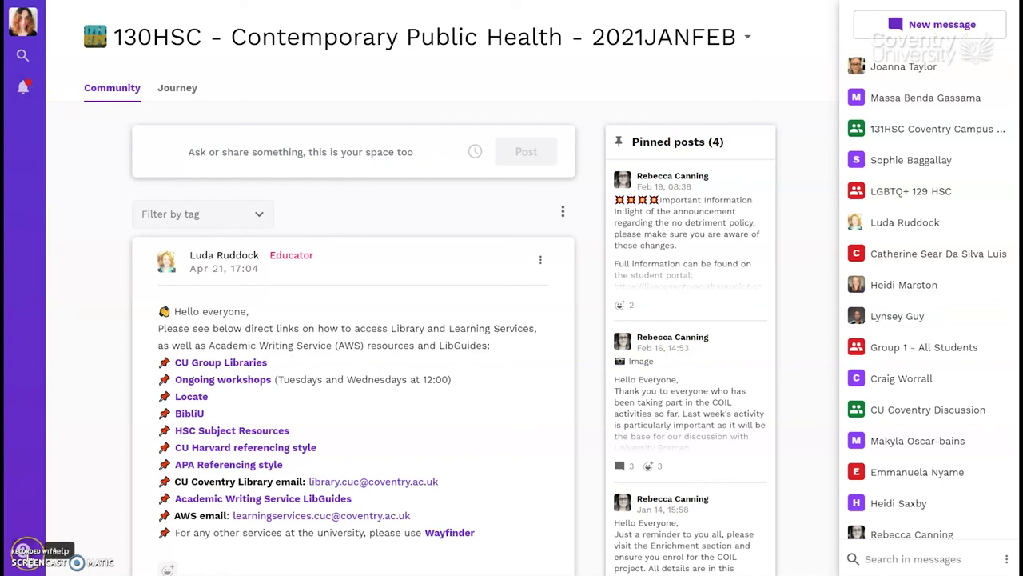
pyautogui.click(24, 550)
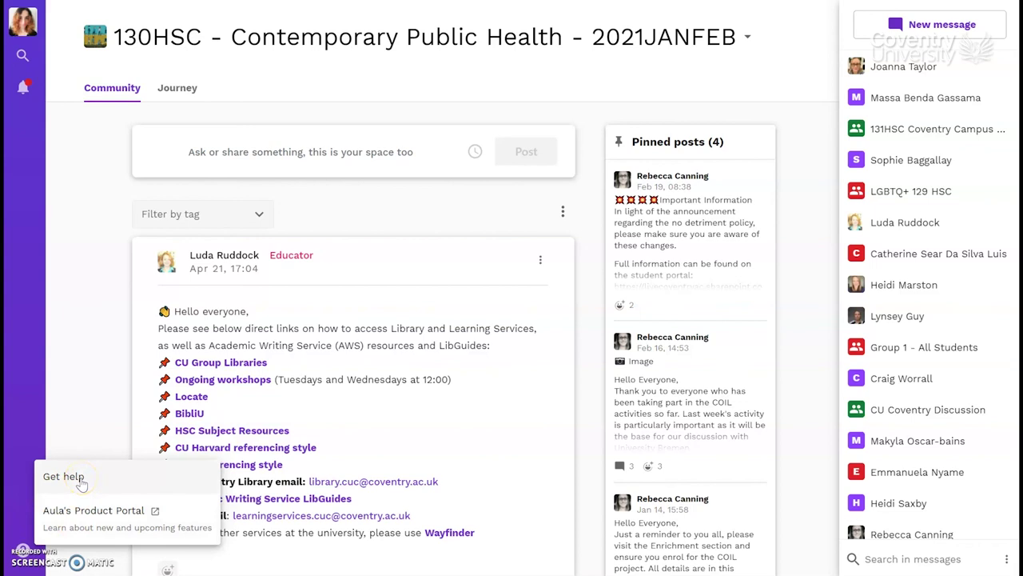
pyautogui.click(72, 401)
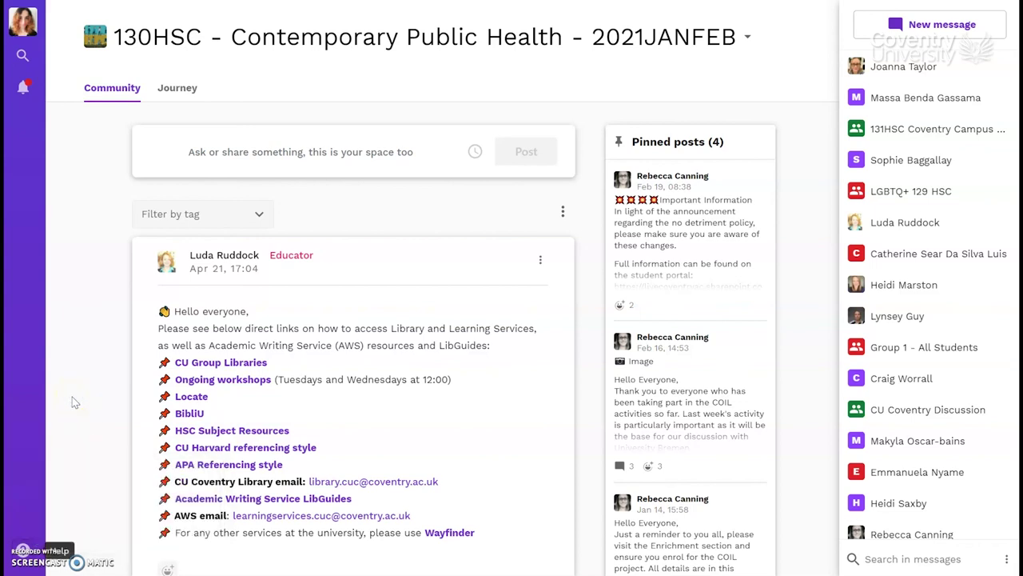